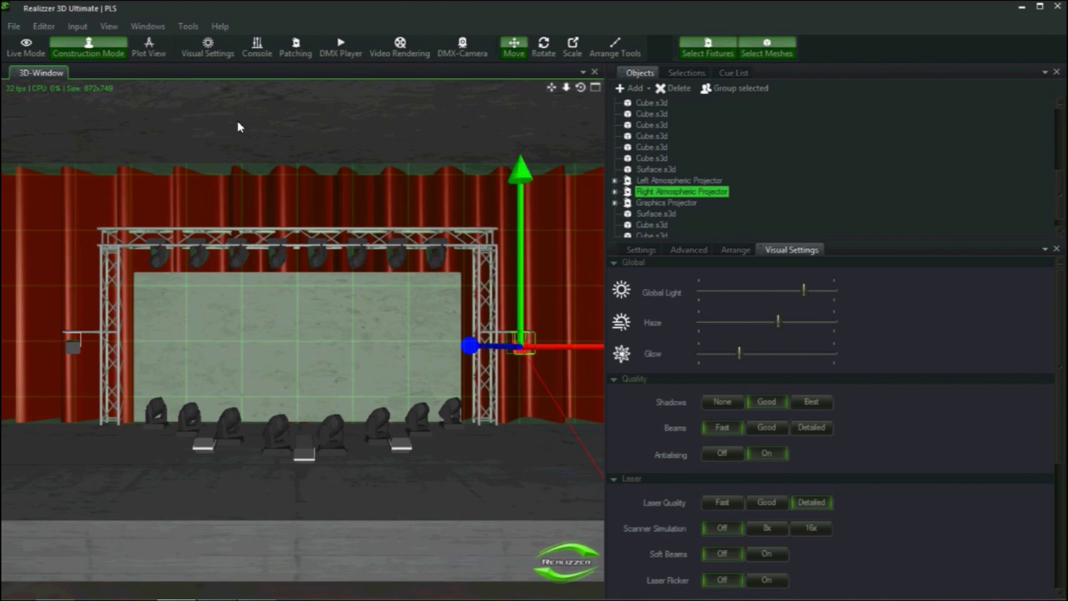
Step: Add the Green Laser Projector from MyLibrarys > Fixtures > Laser > _Generic to the stage
click(151, 28)
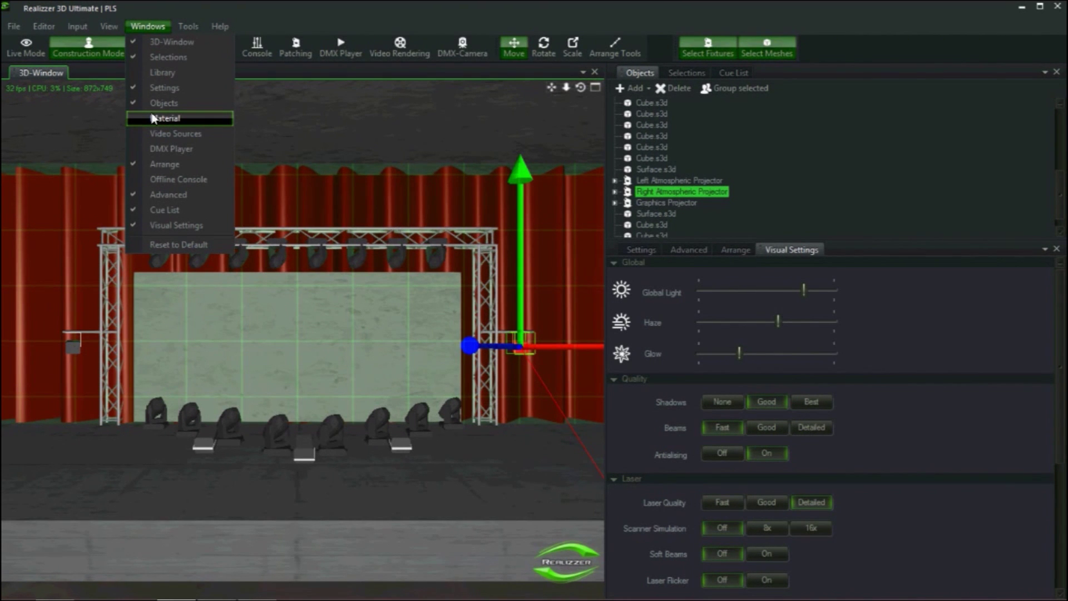
click(176, 76)
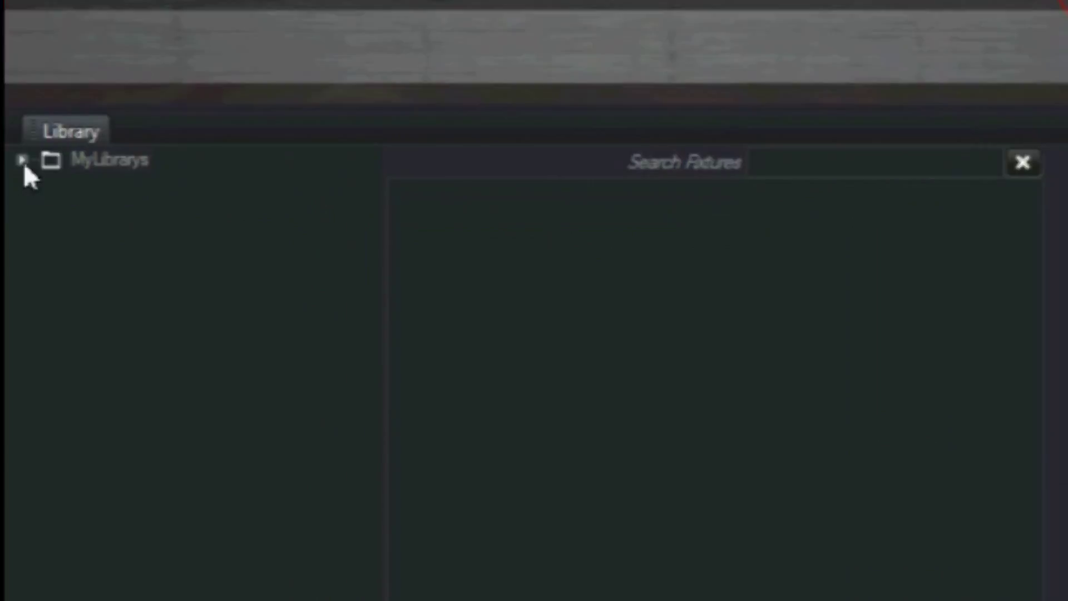
click(9, 380)
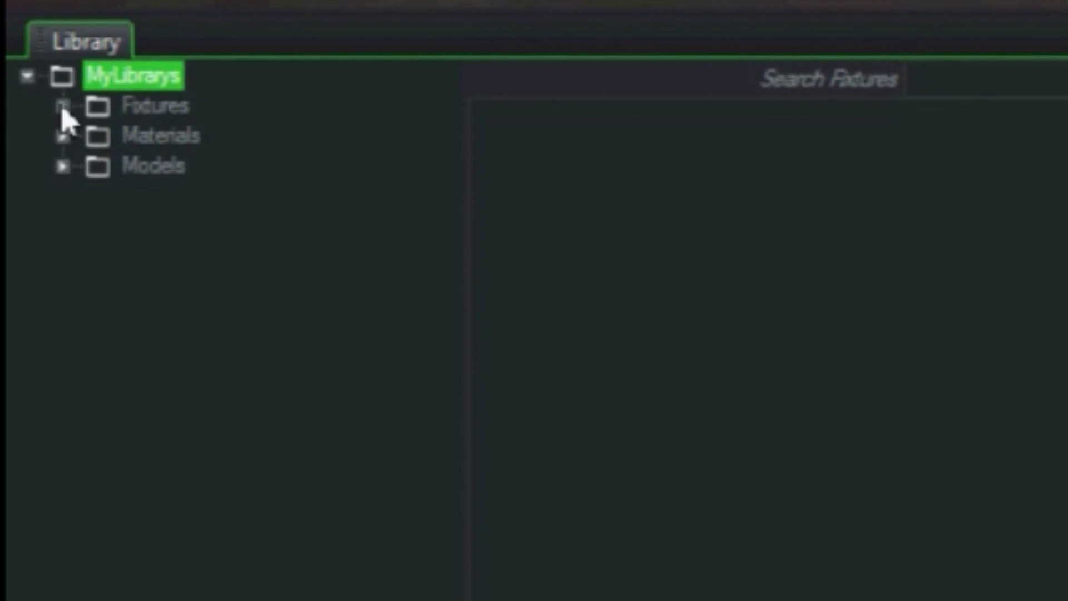
click(64, 108)
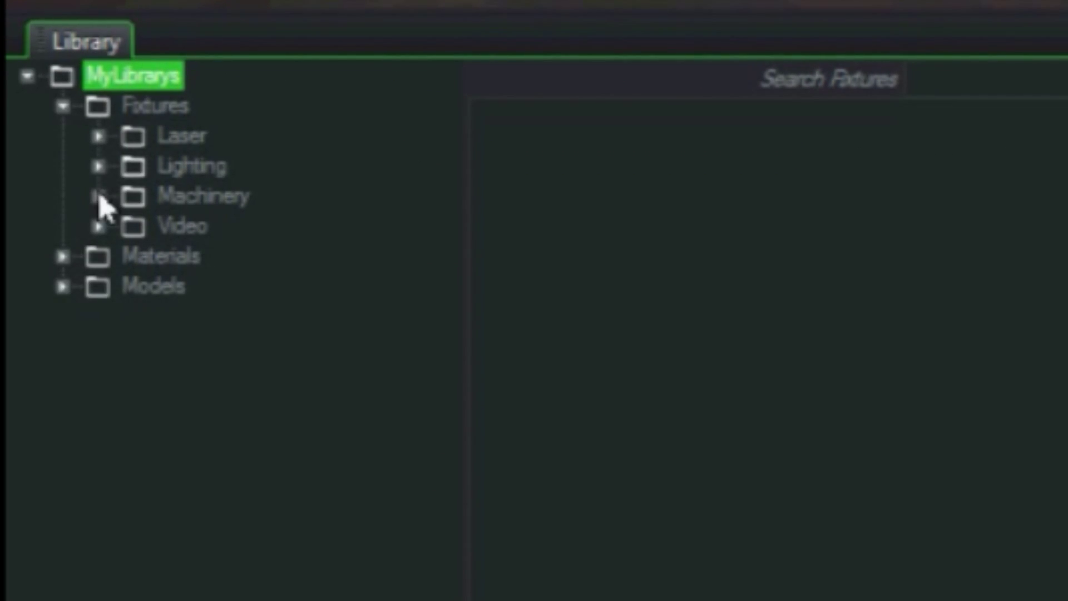
click(98, 137)
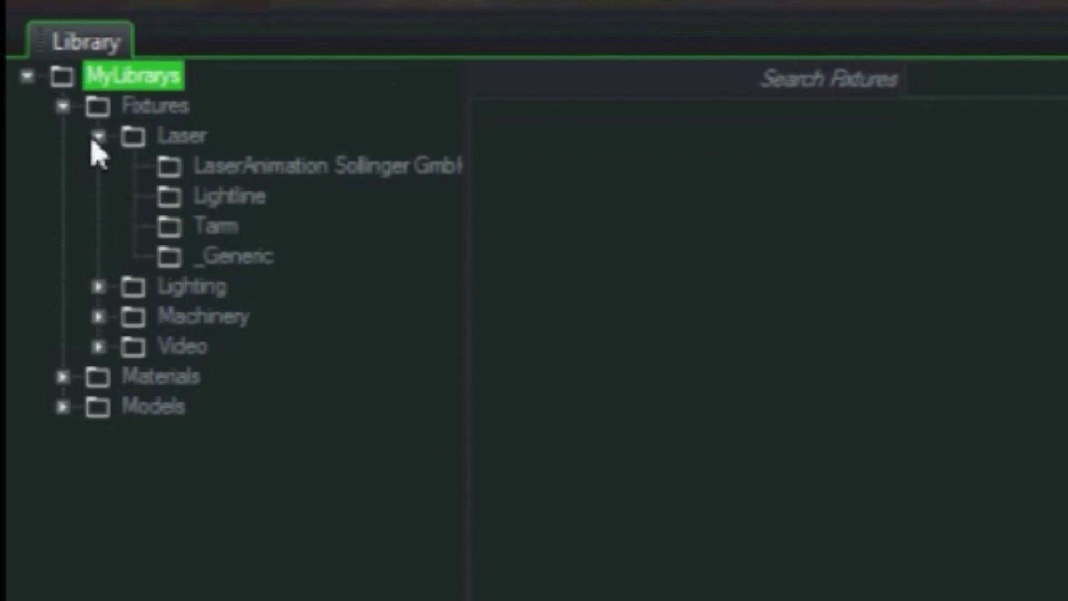
click(217, 258)
click(544, 134)
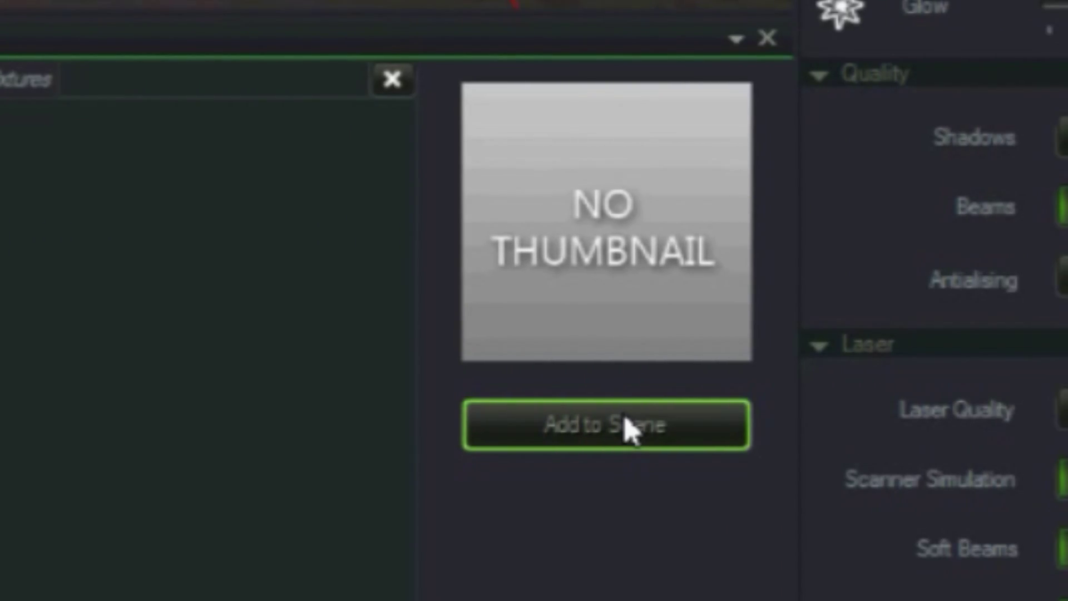
click(628, 429)
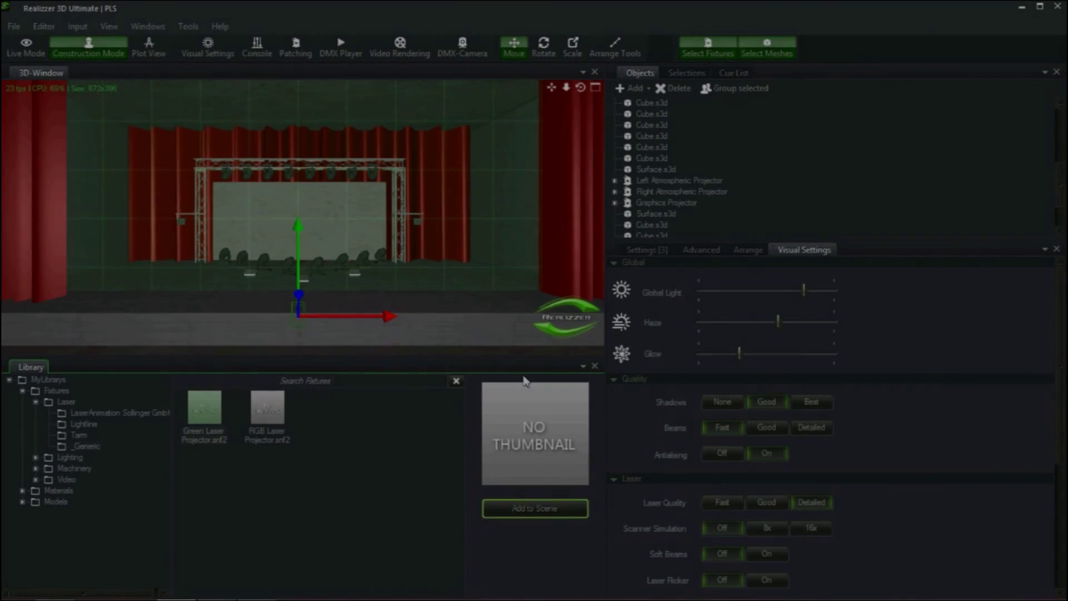
Step: Raise the projectors to 120.83 cm, tilt them to 98°, and line them up across 501 cm
drag(298, 267, 298, 207)
click(648, 249)
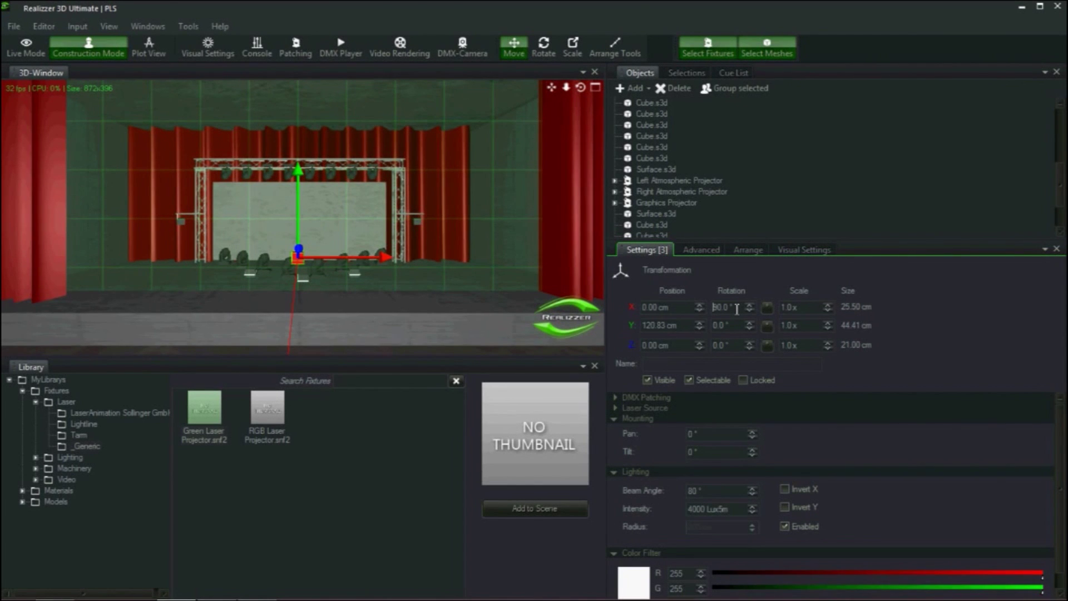
click(747, 250)
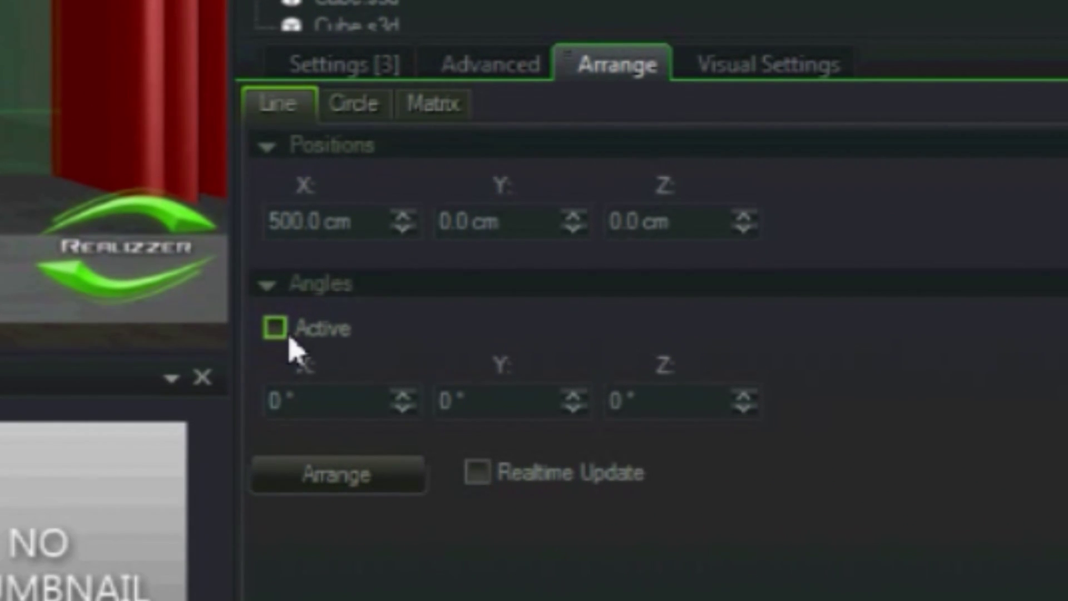
click(403, 216)
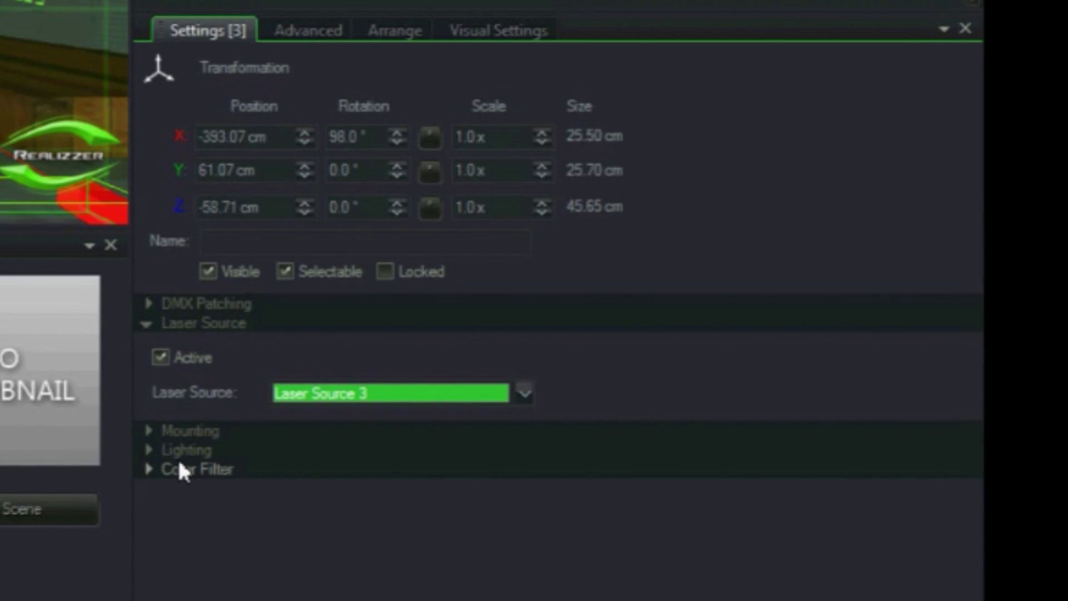
click(184, 450)
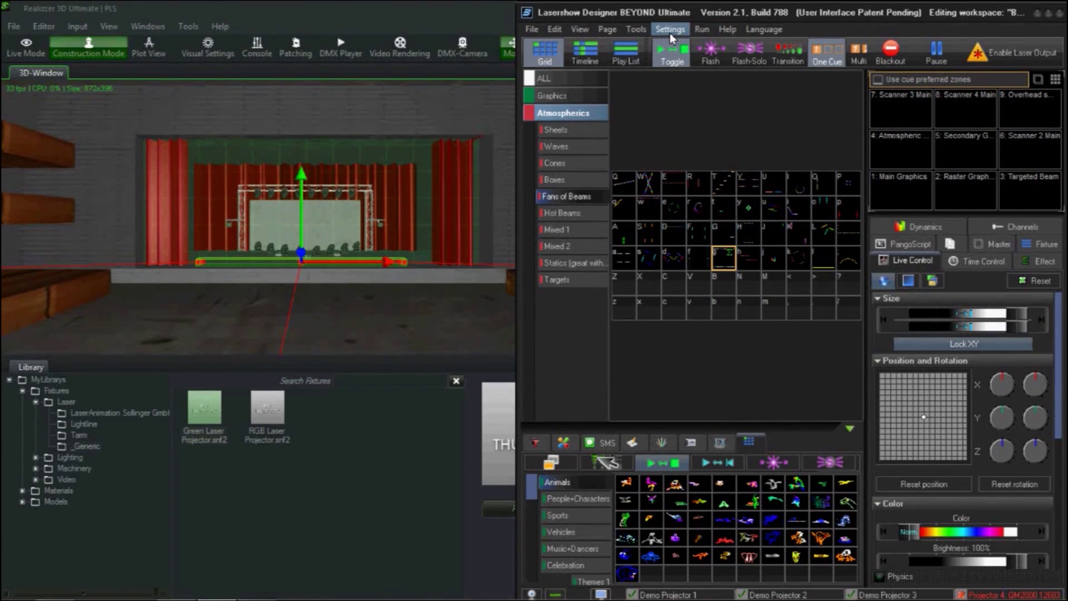
Step: Set the Scanner 3 Main projection zone to fixture number 3 and enable its laser output
click(670, 33)
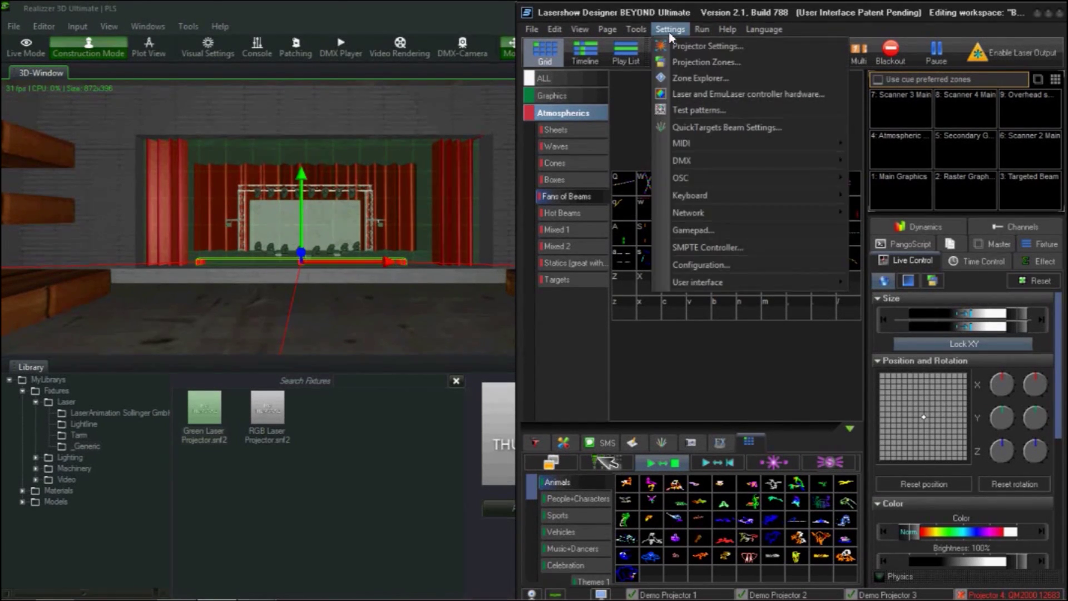
click(673, 55)
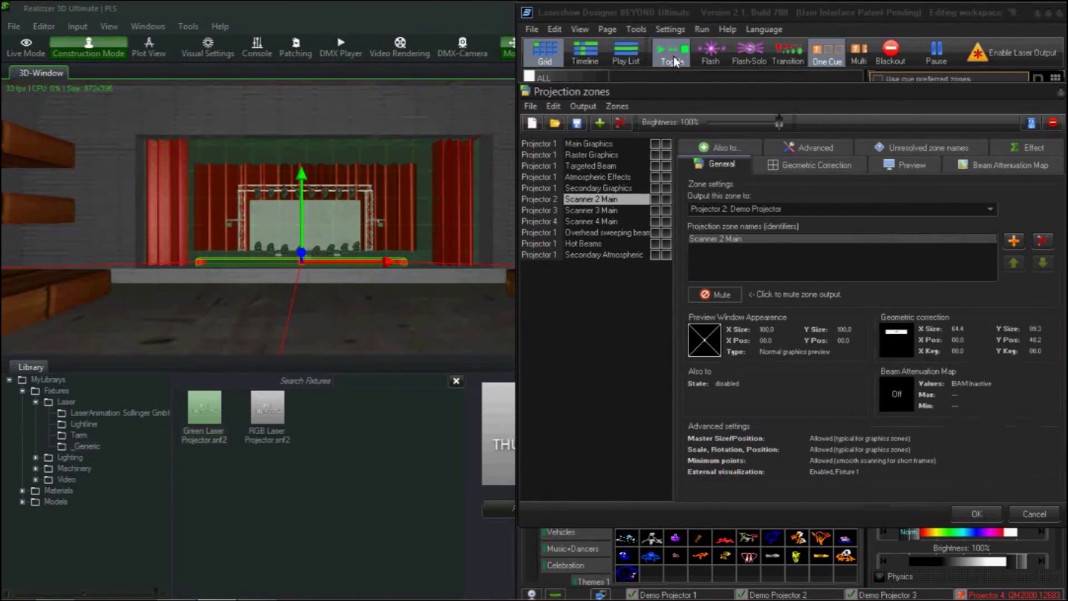
click(589, 214)
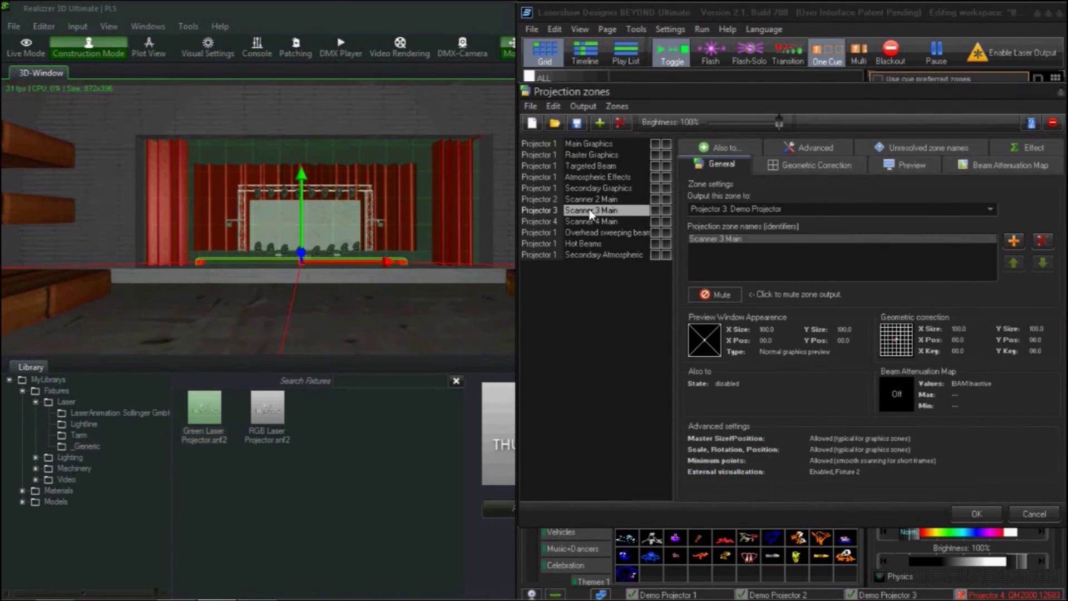
click(782, 149)
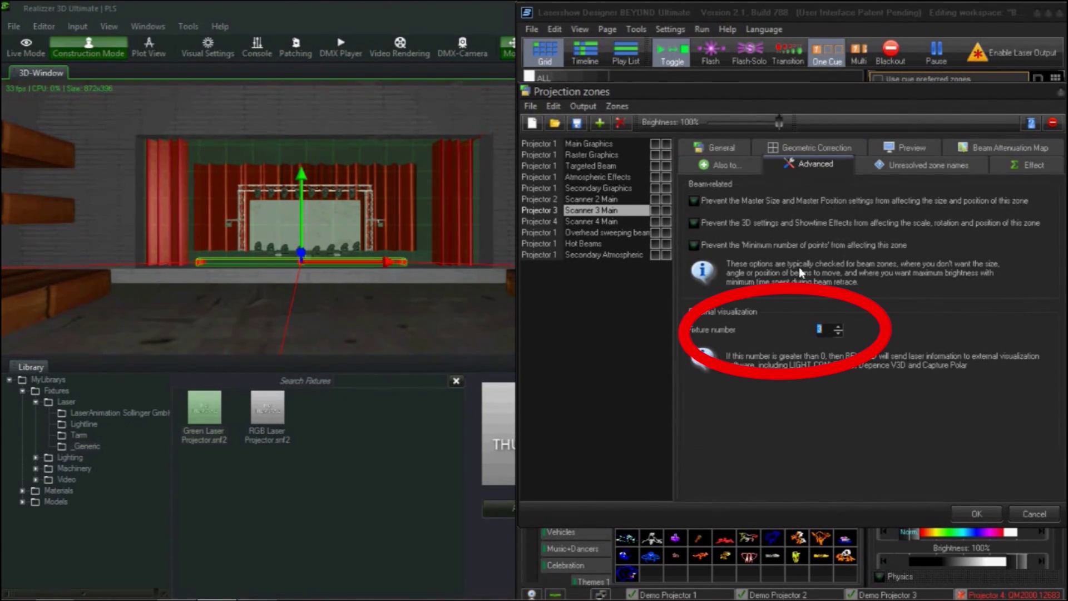
click(656, 210)
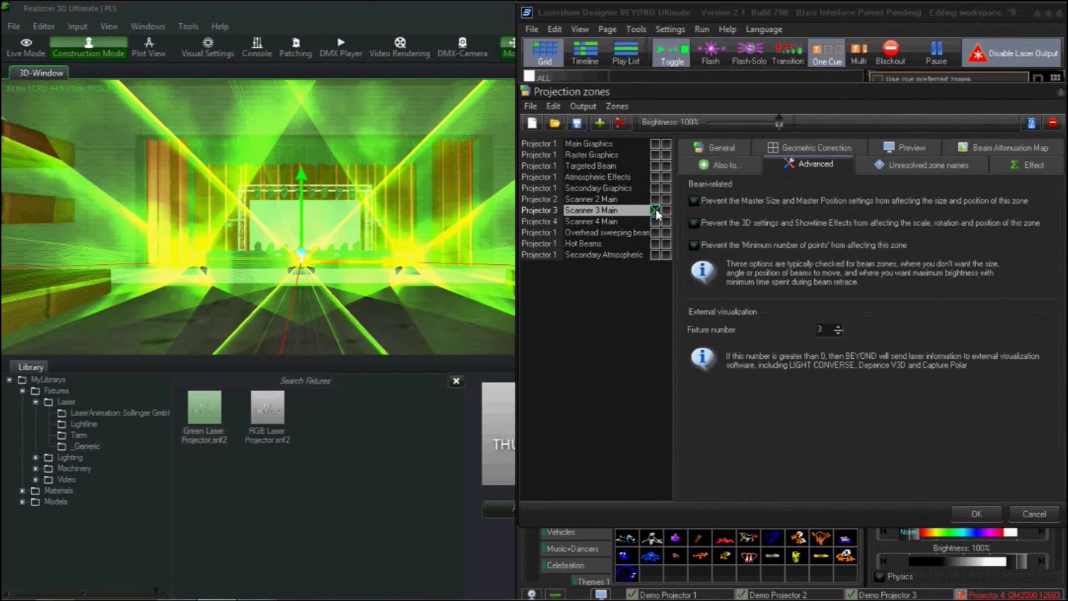
Step: View the stage from the front and turn down the Haze slider in Visual Settings
click(785, 150)
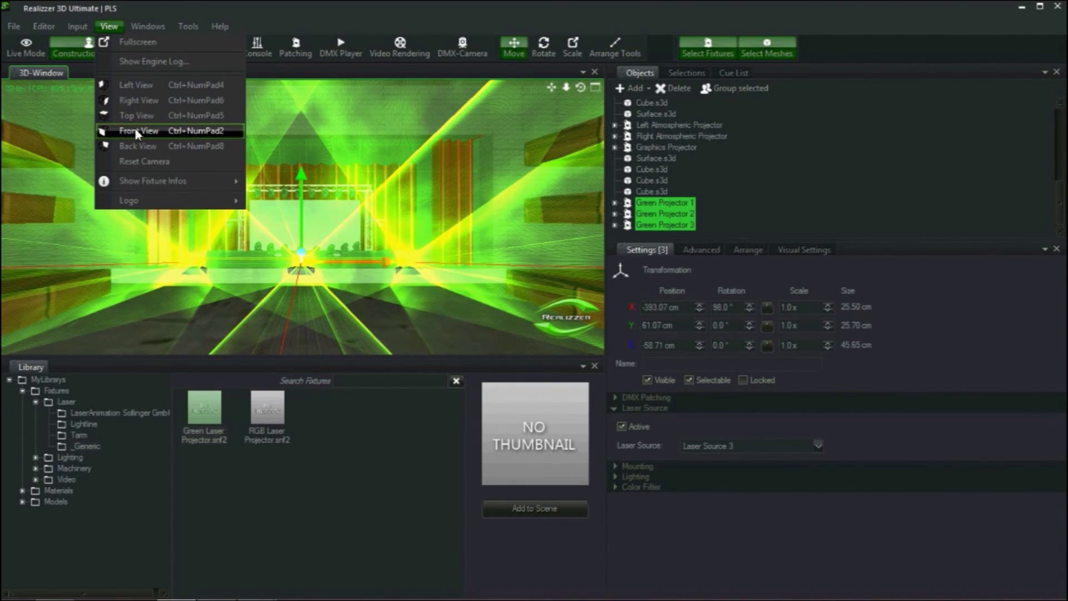
click(138, 145)
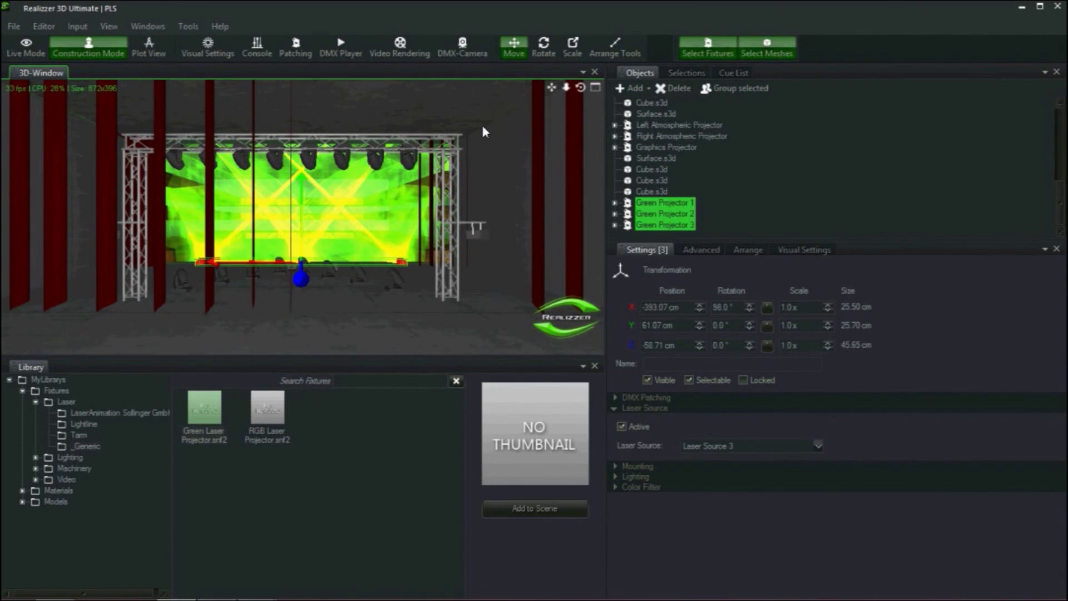
scroll(570, 92, up, 2)
scroll(570, 92, up, 2)
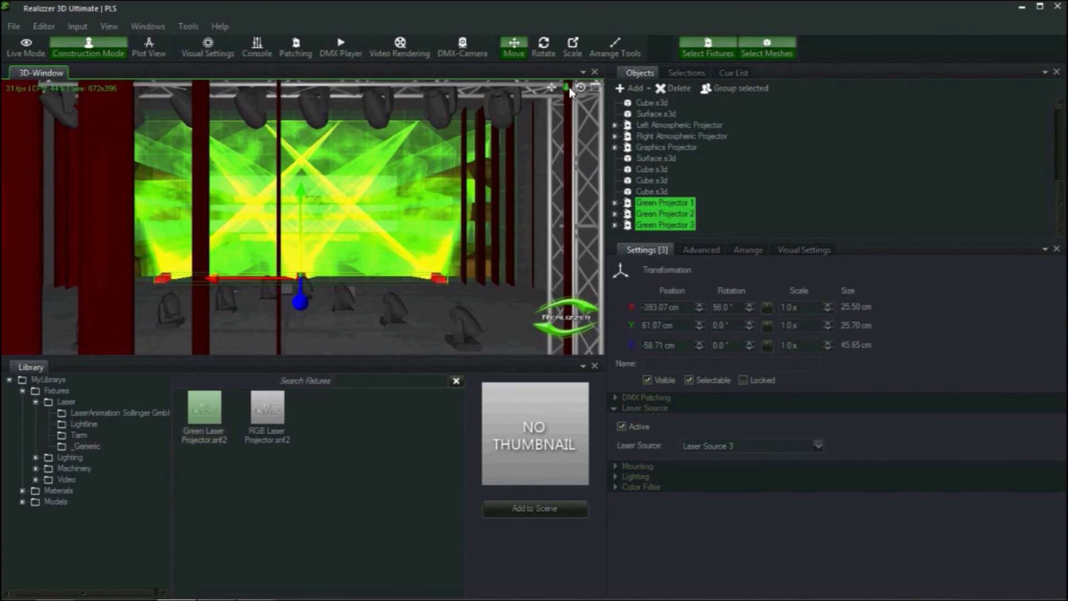
scroll(570, 92, up, 2)
scroll(571, 90, up, 2)
scroll(570, 90, up, 2)
scroll(570, 89, up, 2)
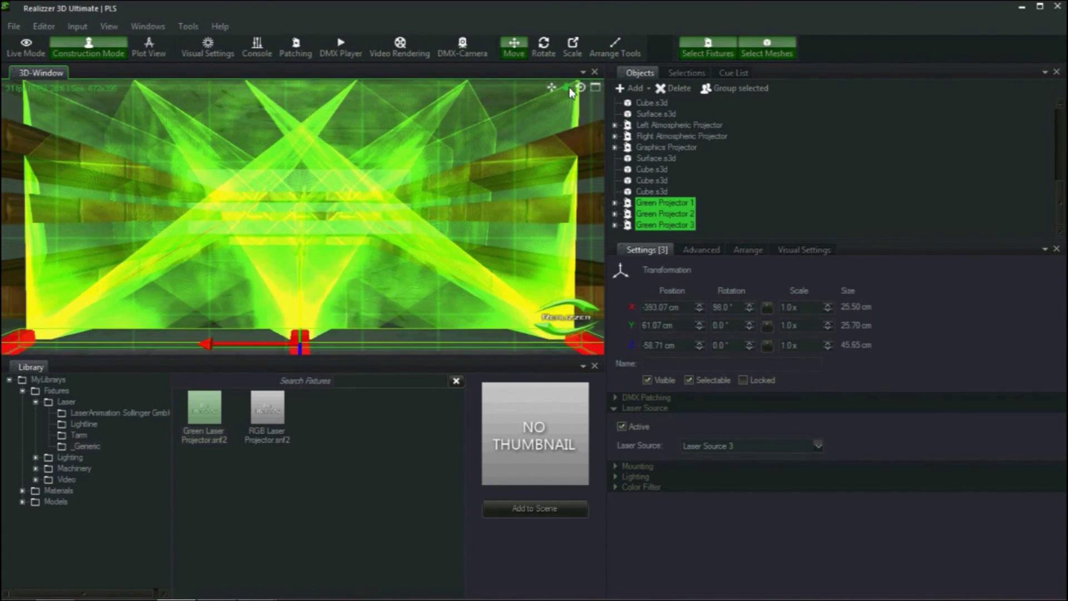
scroll(569, 86, up, 2)
scroll(569, 88, up, 1)
scroll(569, 87, up, 2)
scroll(569, 88, up, 1)
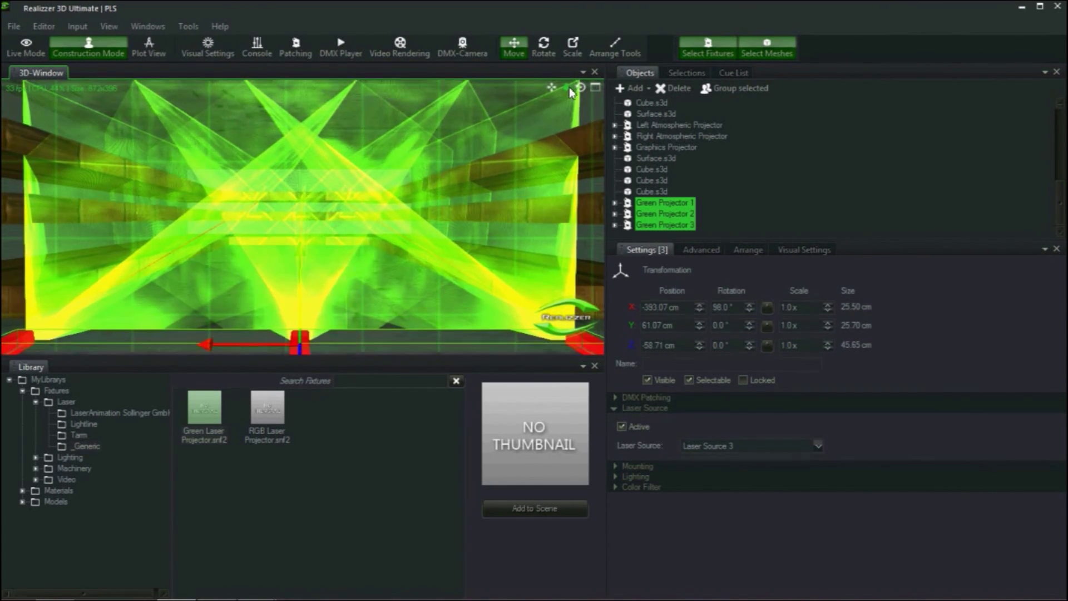
key(alt+Tab)
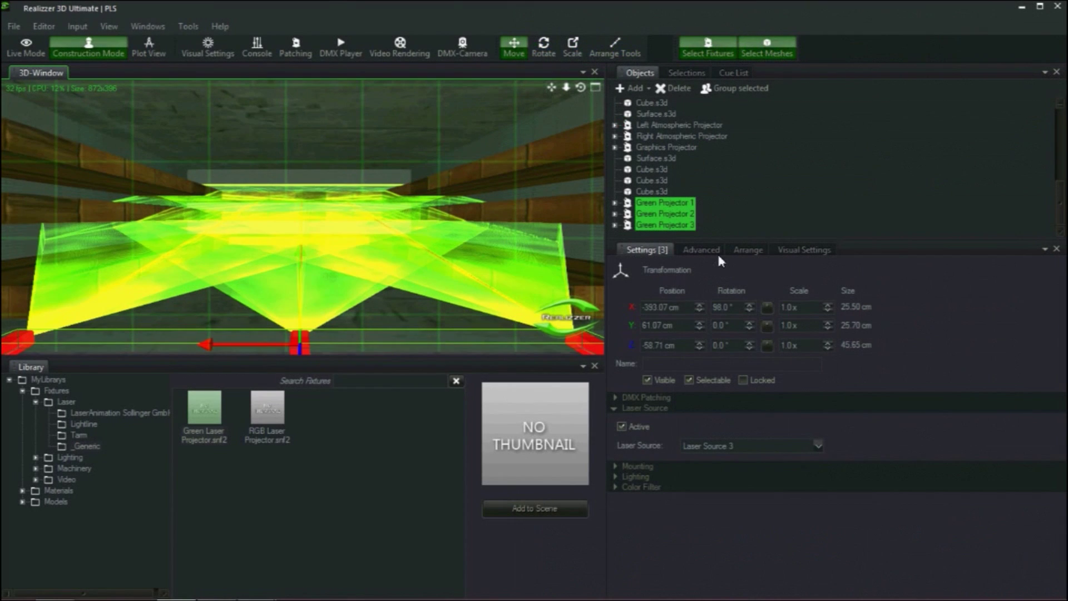
click(792, 250)
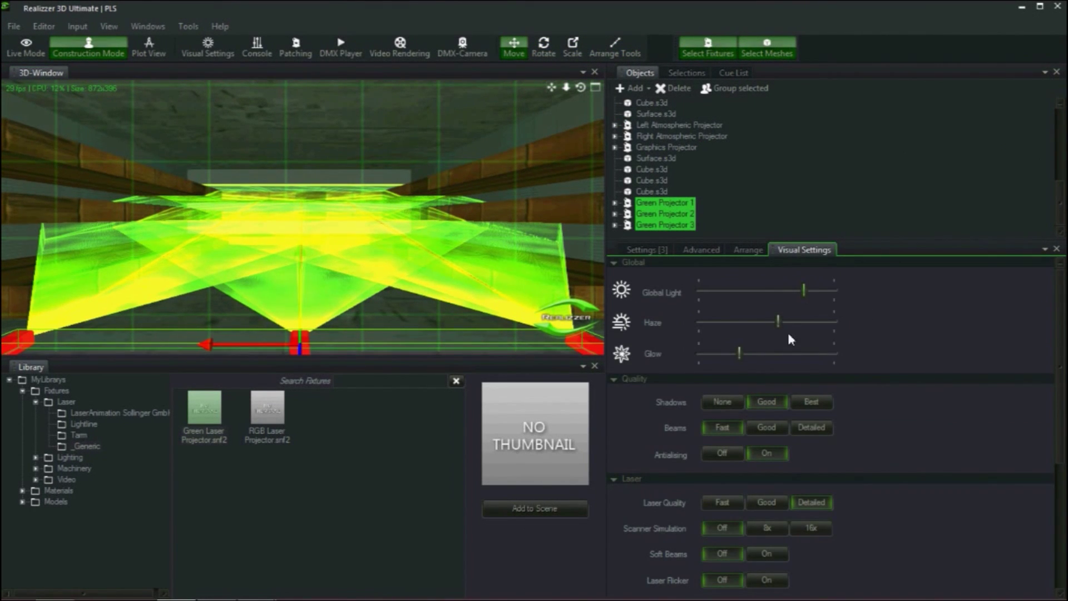
drag(779, 320, 714, 323)
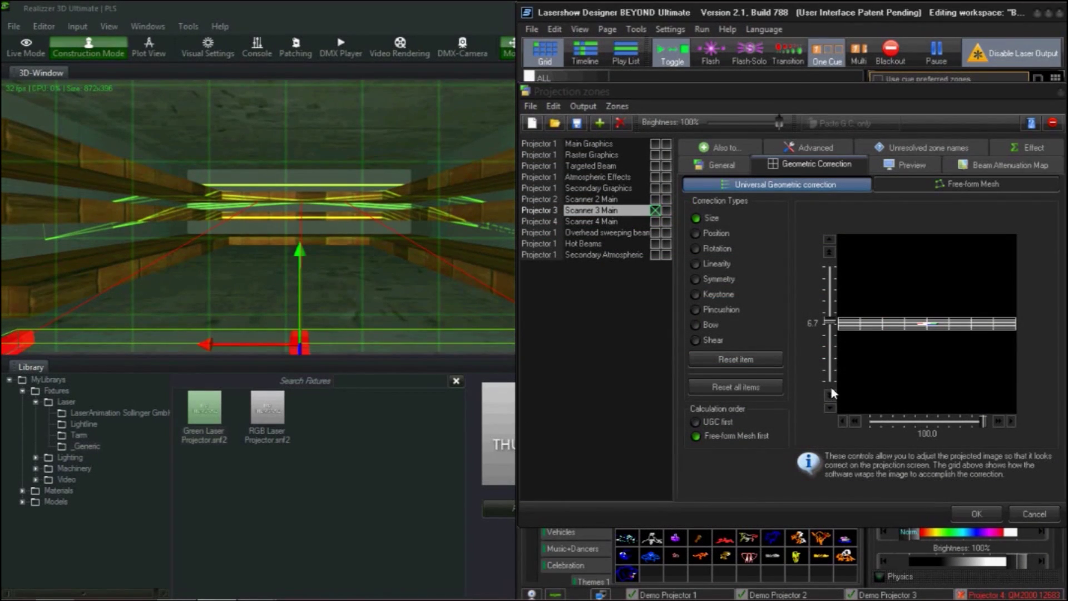
Step: Reduce Scanner 3 Main's vertical size to 4.7 and move its vertical position up to 15.2
click(831, 398)
click(831, 398)
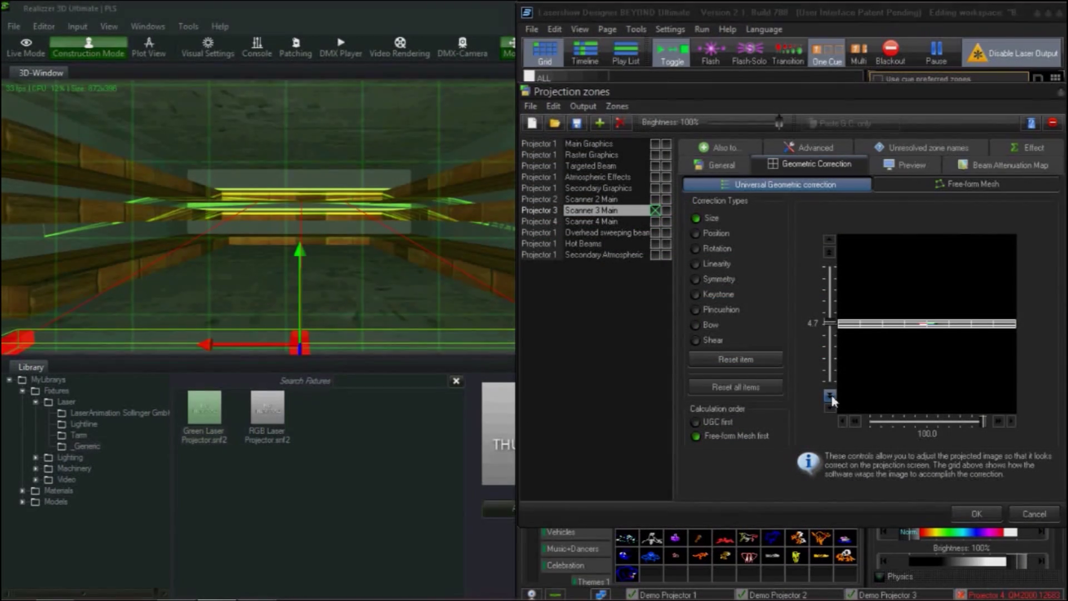
click(717, 233)
drag(834, 325, 830, 318)
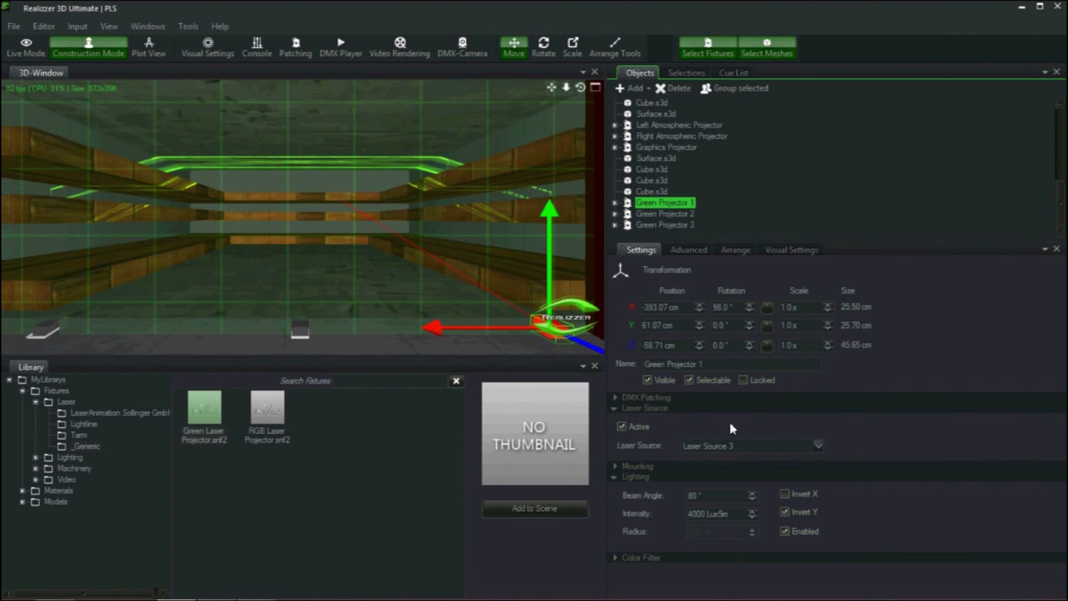
Step: Tilt Green Projector 1 with its Y Rotation spinner, then select Green Projector 3
drag(748, 323, 752, 342)
click(665, 225)
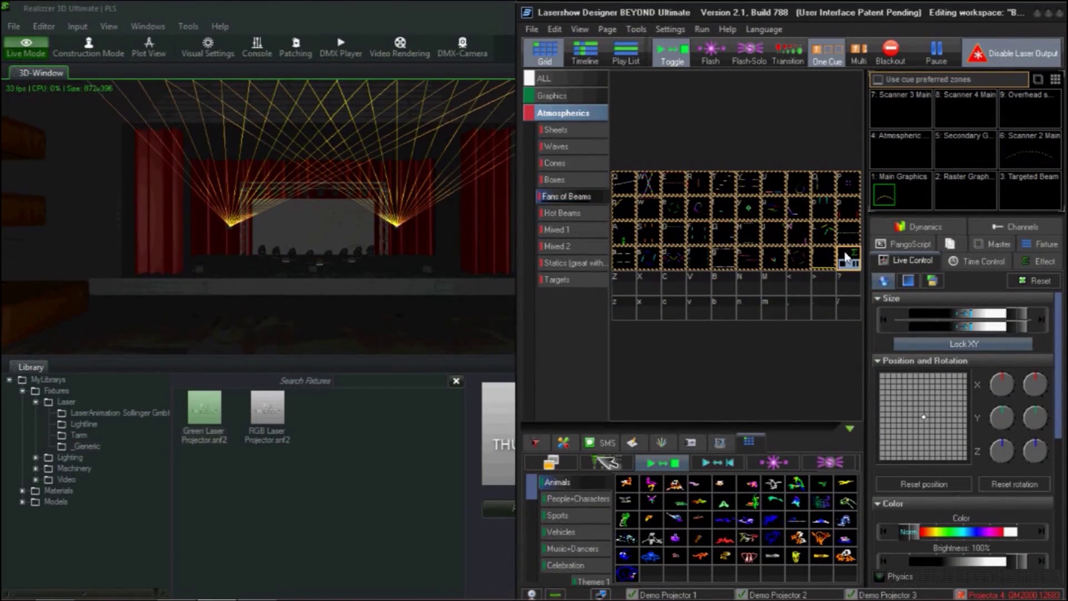
Step: Reroute the selected Fans of Beams cues from Scanner 2 Main to Scanner 3 Main
right_click(848, 258)
click(892, 362)
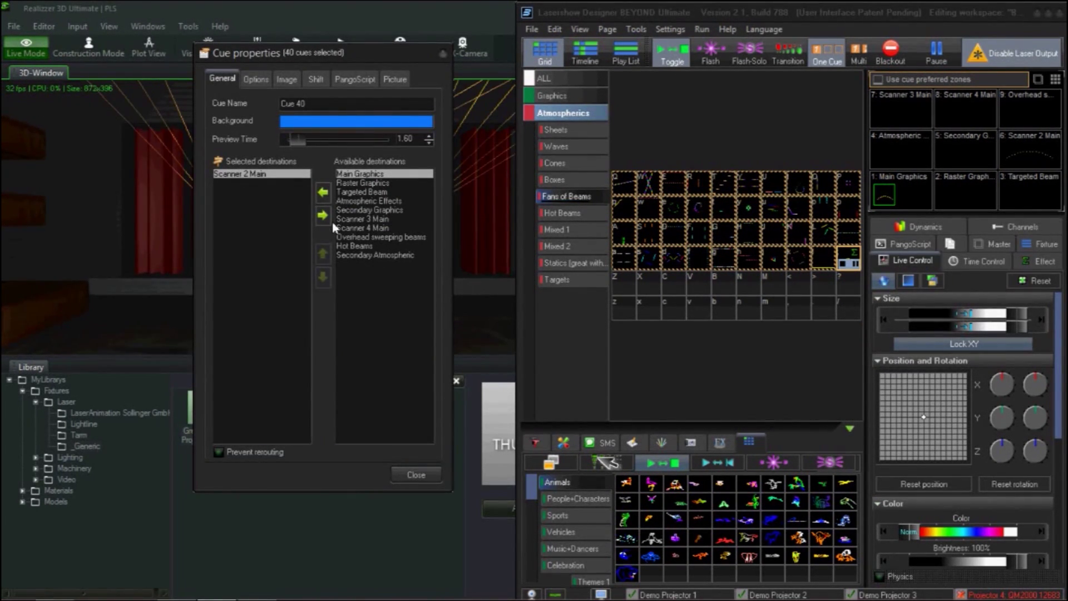
click(323, 216)
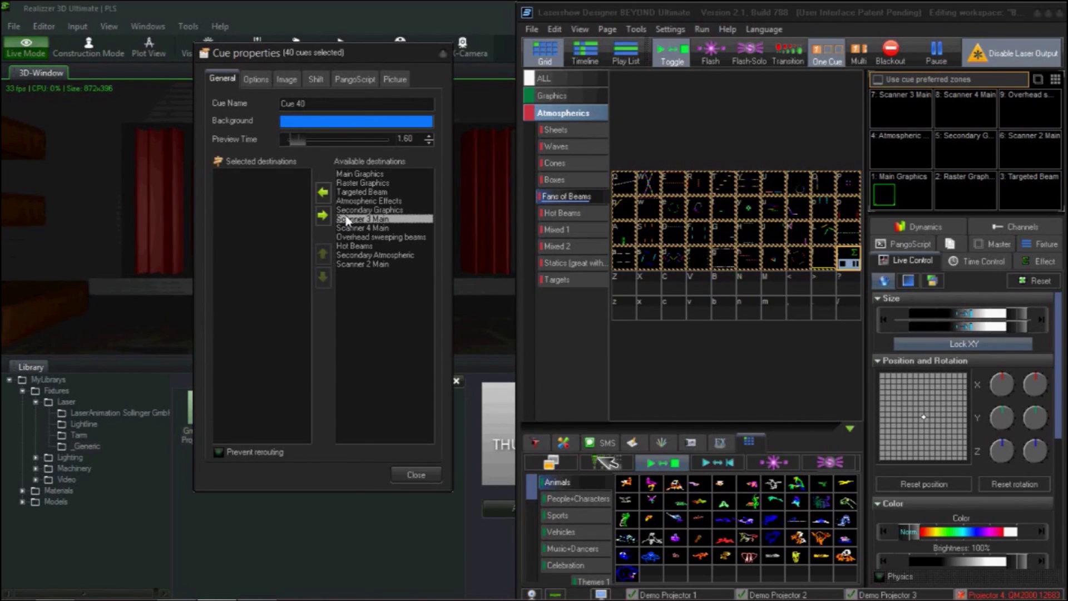
click(326, 195)
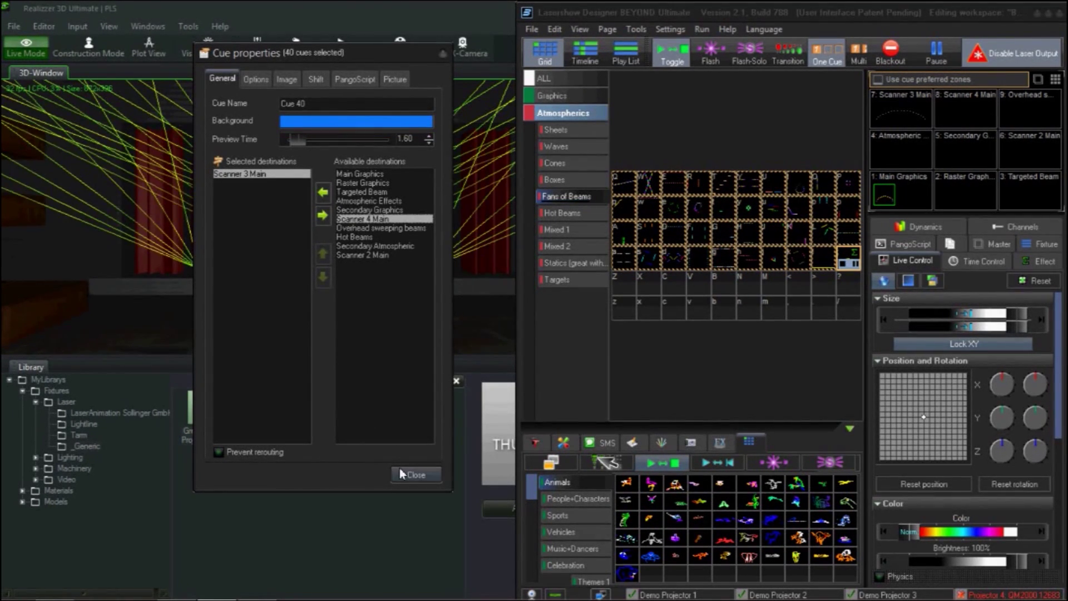
click(414, 475)
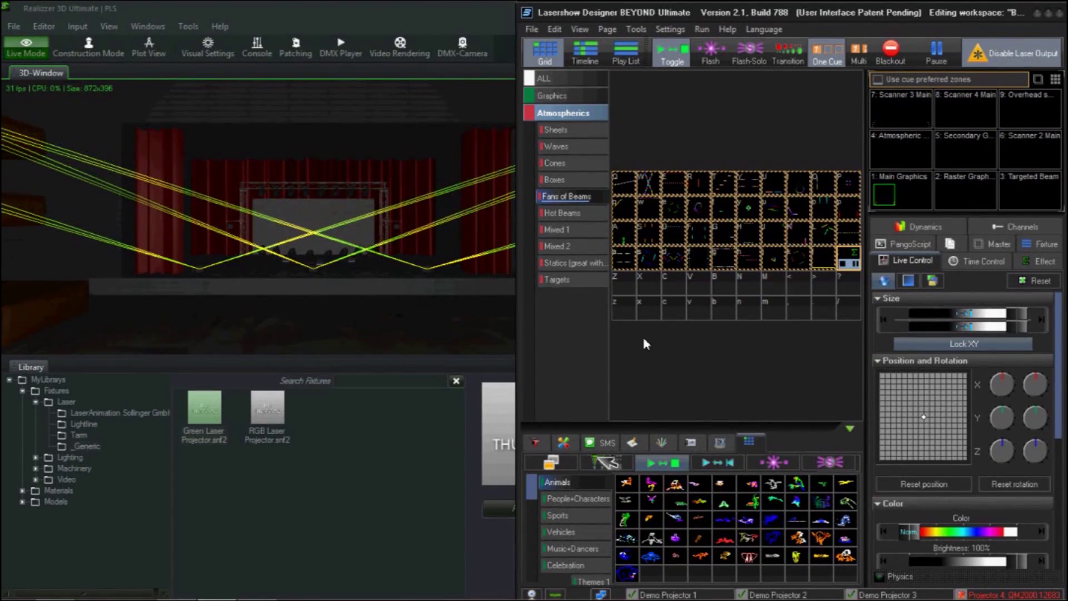
Step: Reroute all Hot Beams cues from Scanner 2 Main to Scanner 3 Main, and enable Multi playback
click(560, 213)
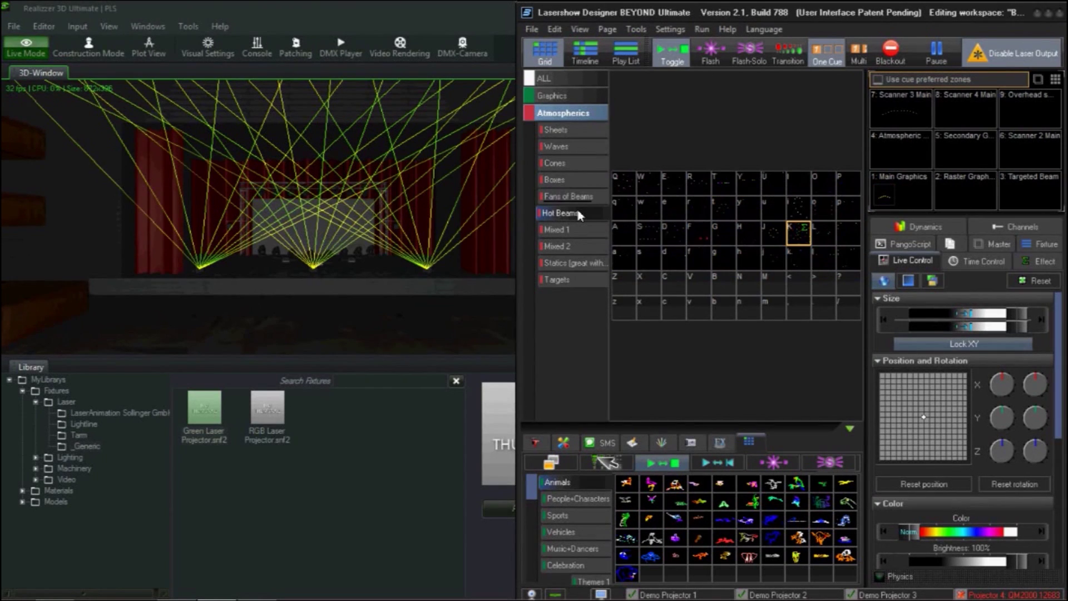
click(623, 186)
shift+click(841, 256)
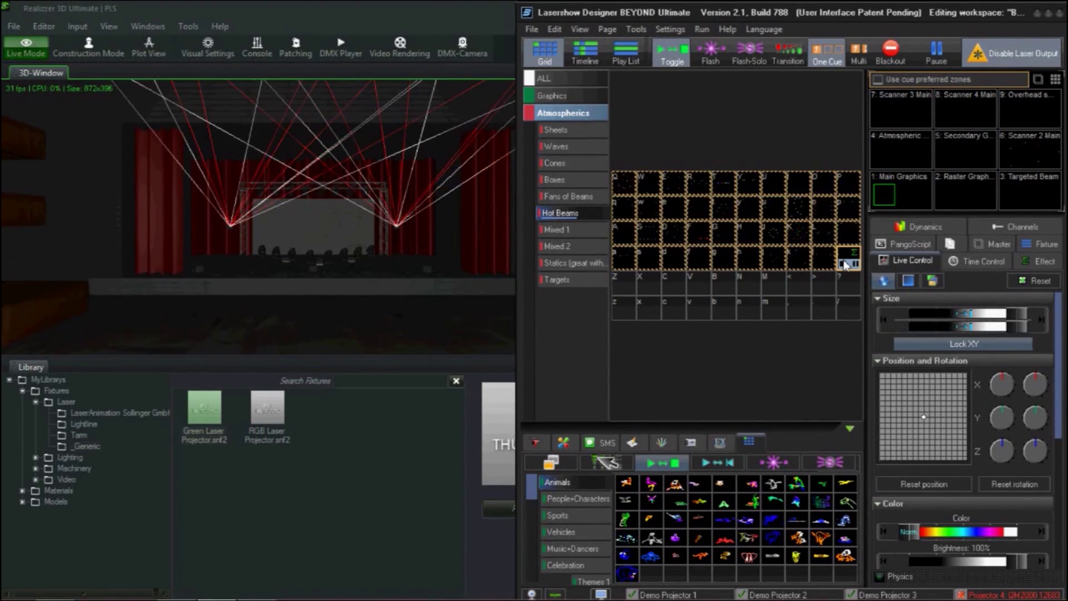
right_click(845, 260)
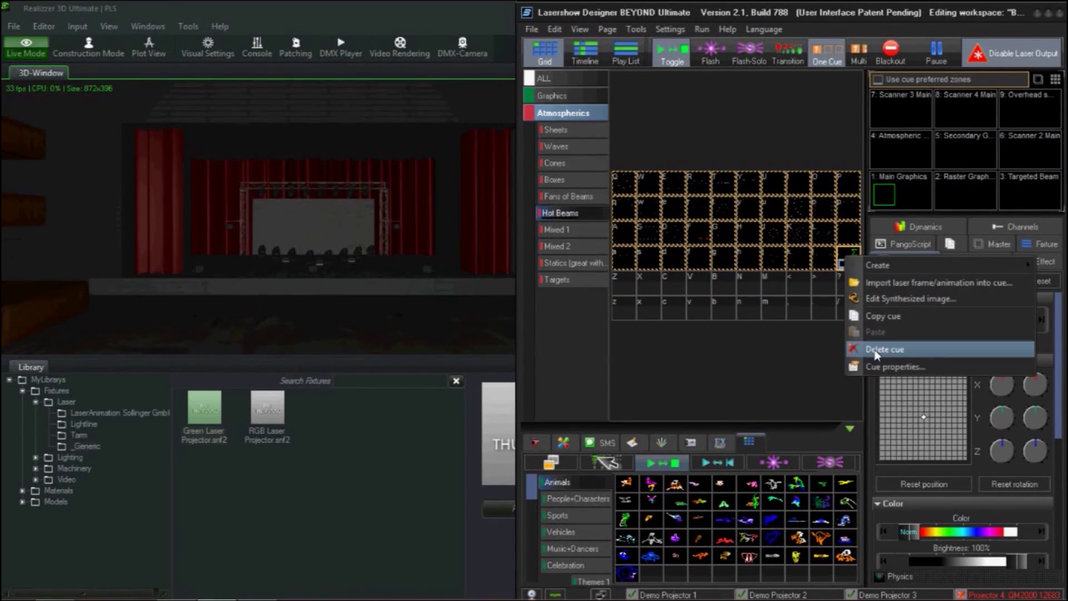
click(879, 365)
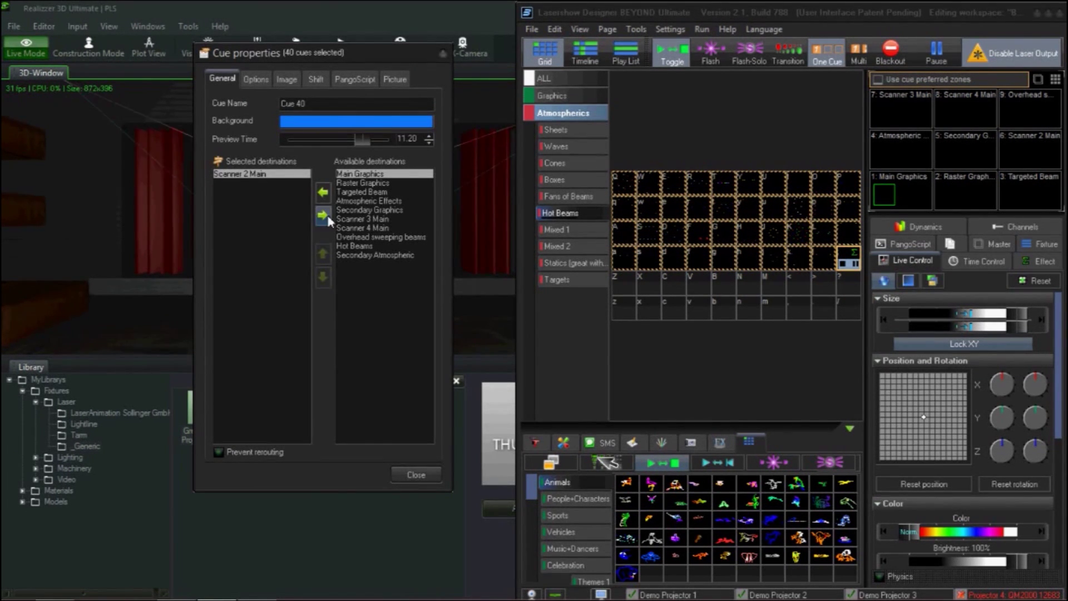
click(322, 215)
click(355, 219)
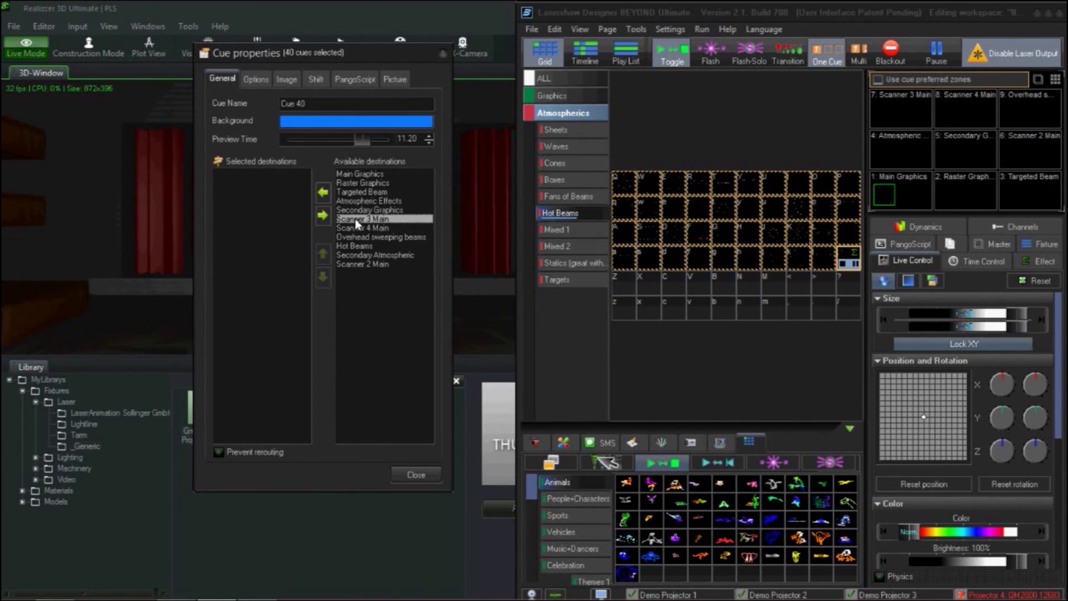
click(323, 193)
click(409, 473)
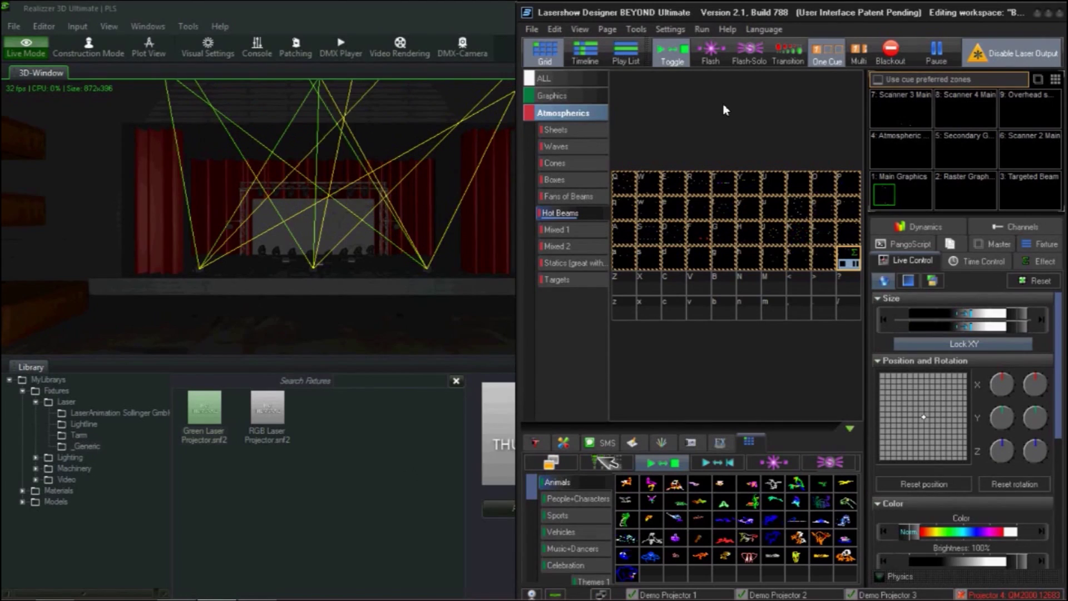
click(858, 53)
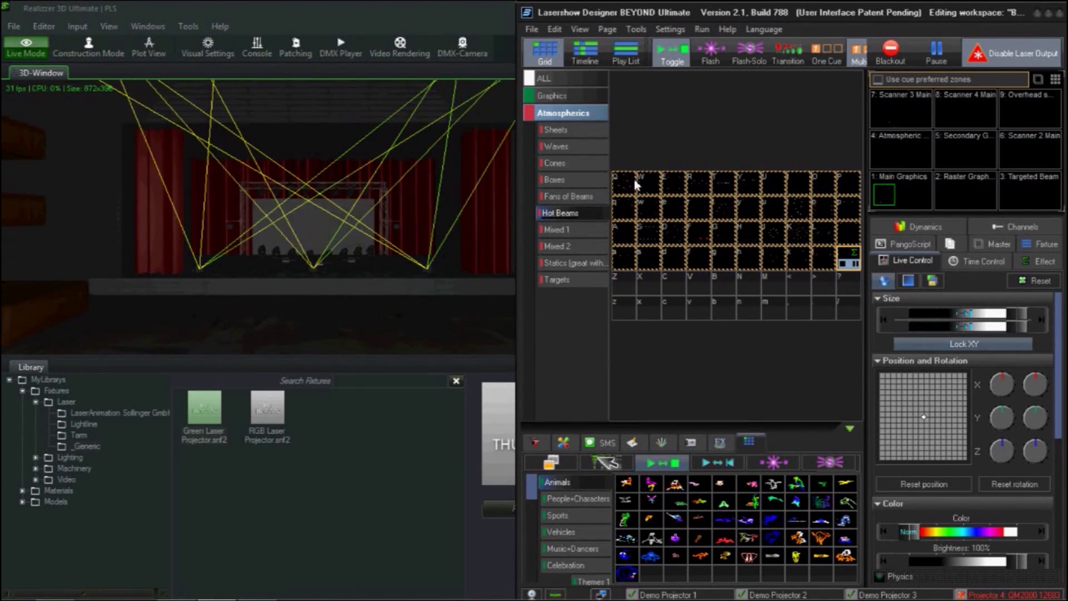
Step: Play a green wave fan cue from the Waves category
click(564, 181)
click(584, 147)
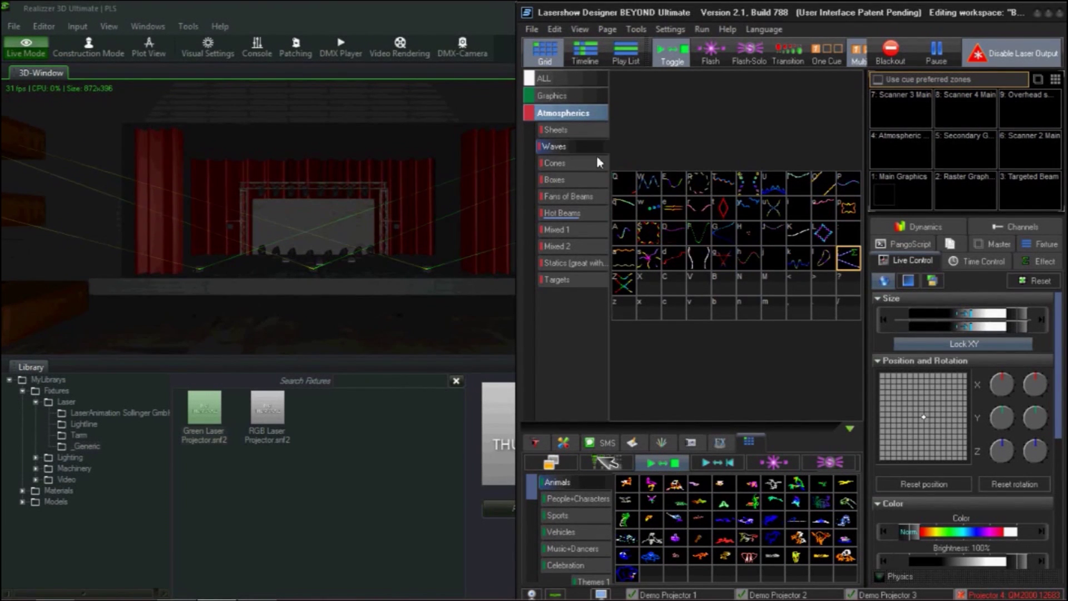
click(703, 237)
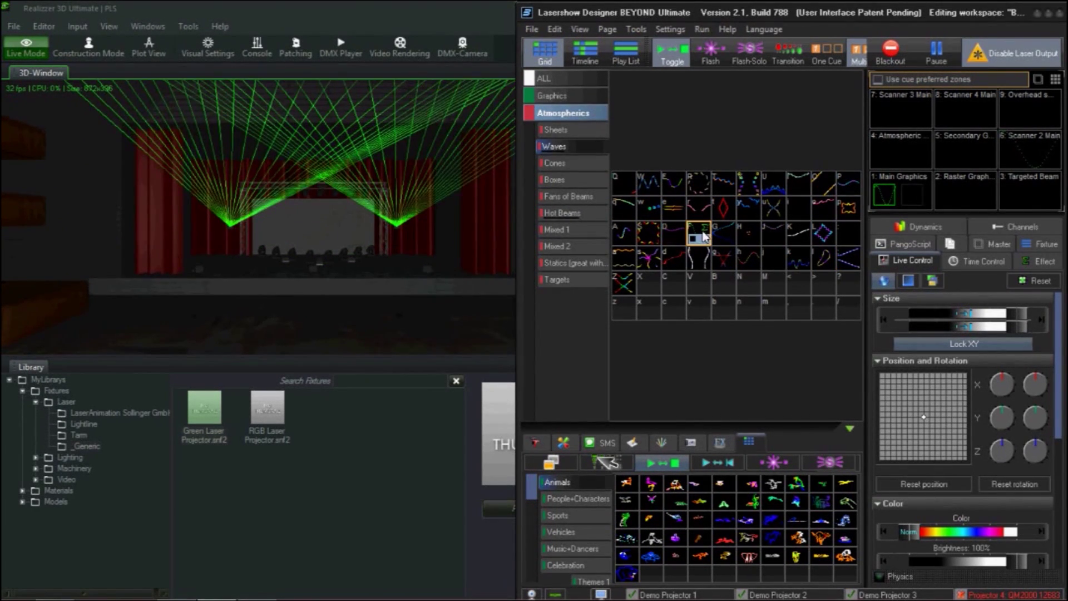
Step: Layer the Hot Beams S and Q cues over the green fan, then stop them
click(564, 214)
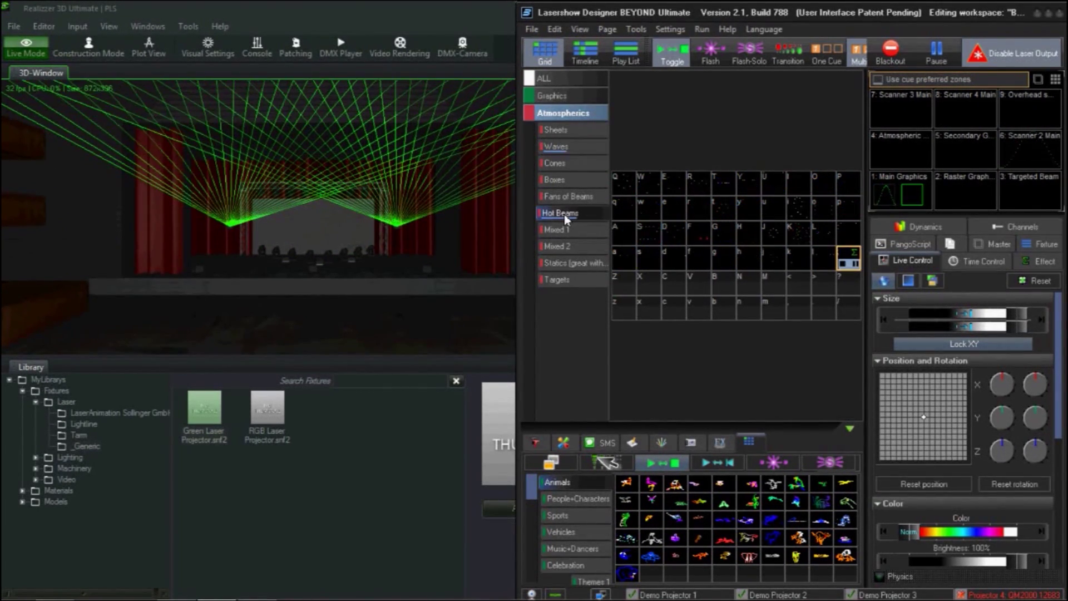
click(647, 234)
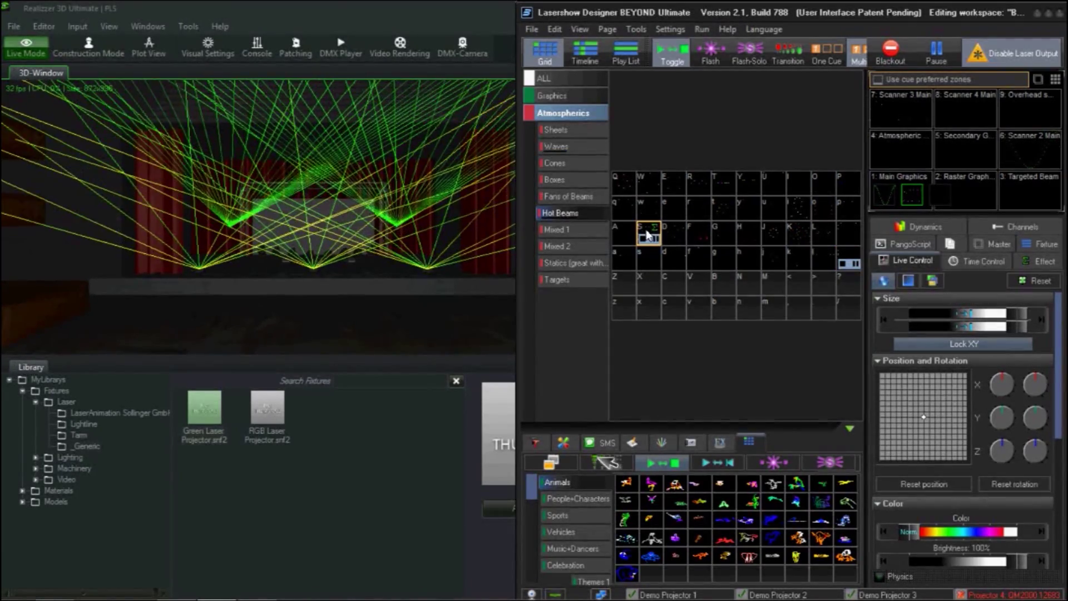
click(648, 235)
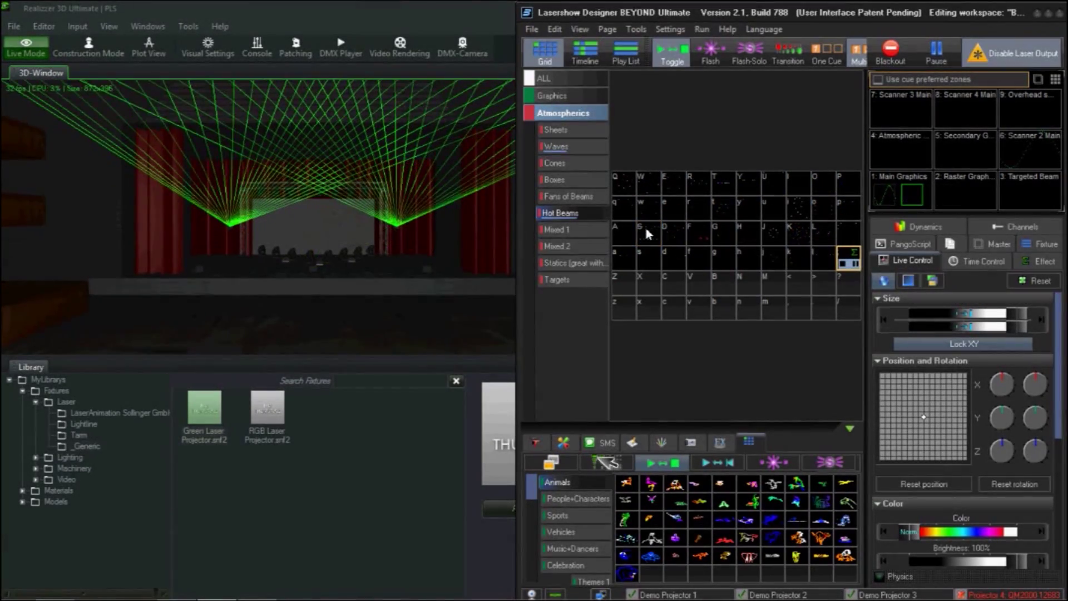
click(647, 232)
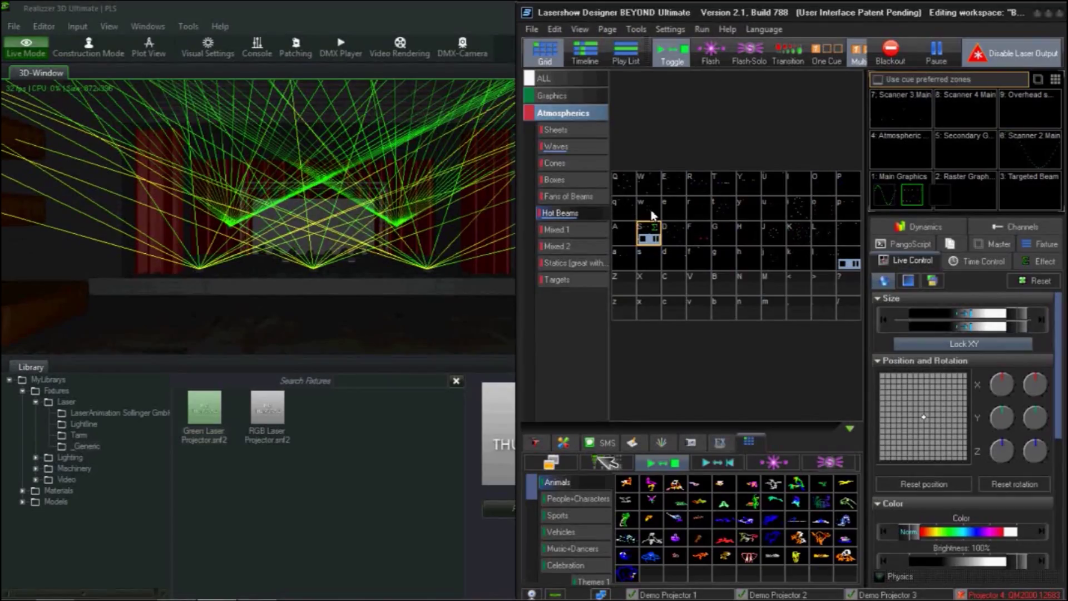
click(624, 184)
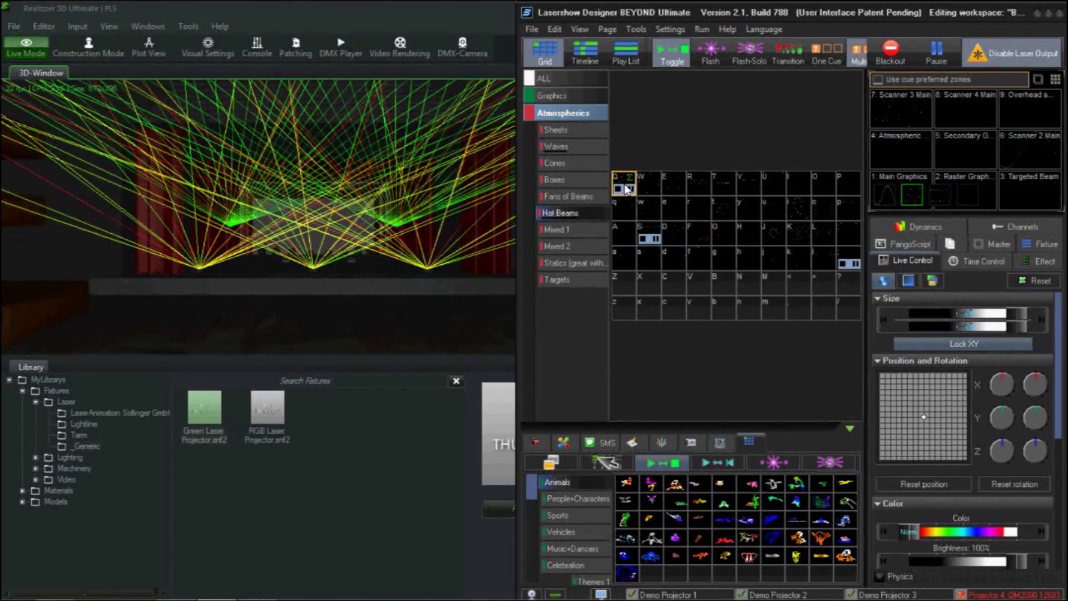
click(652, 231)
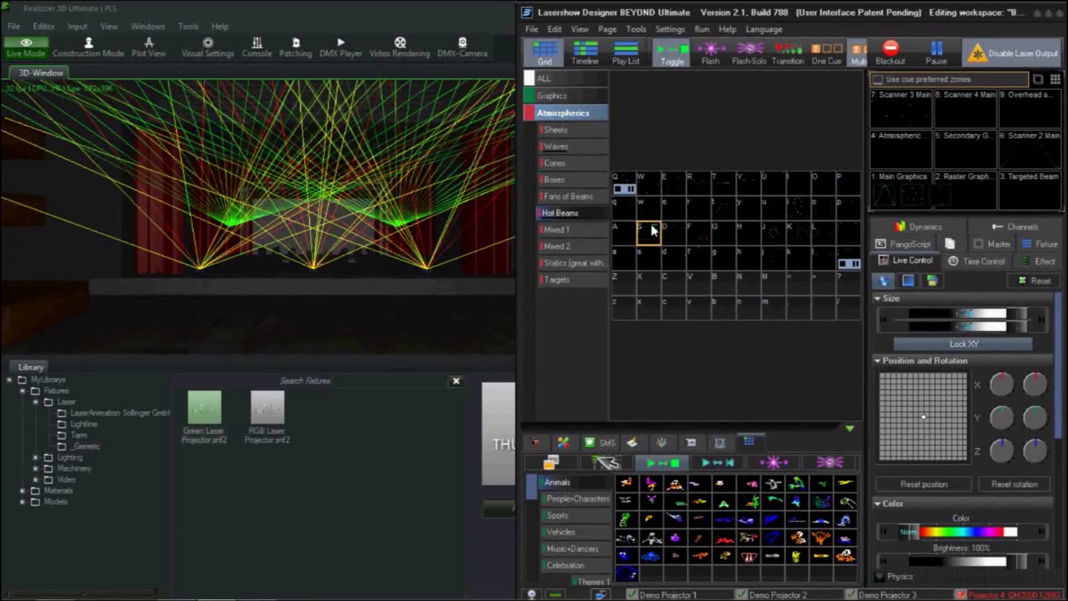
click(618, 194)
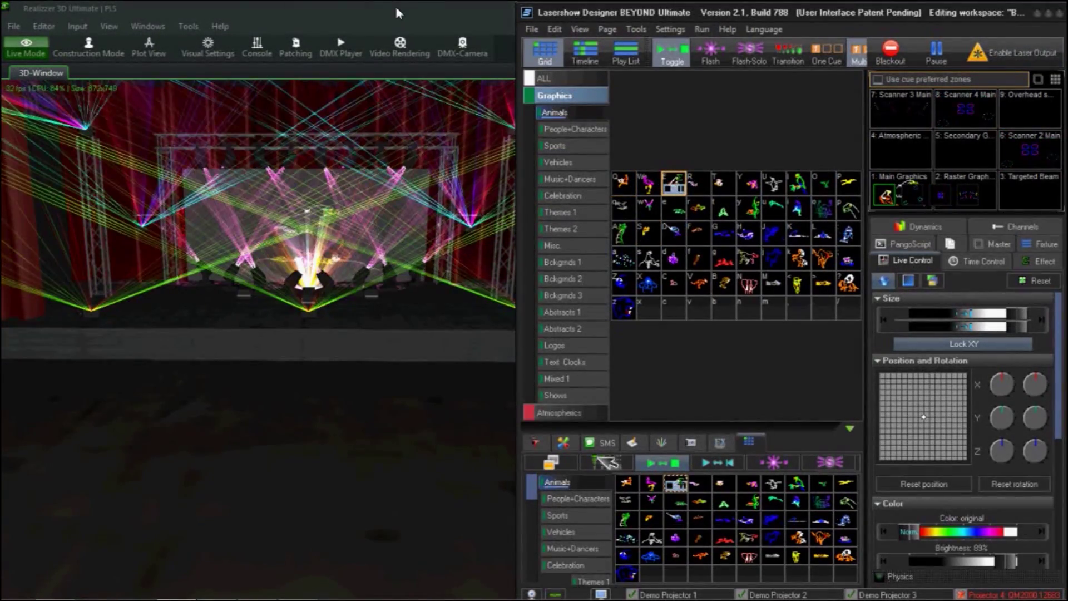
Step: Maximize the Realizzer window and move the camera in and out to view the whole laser show
double_click(395, 4)
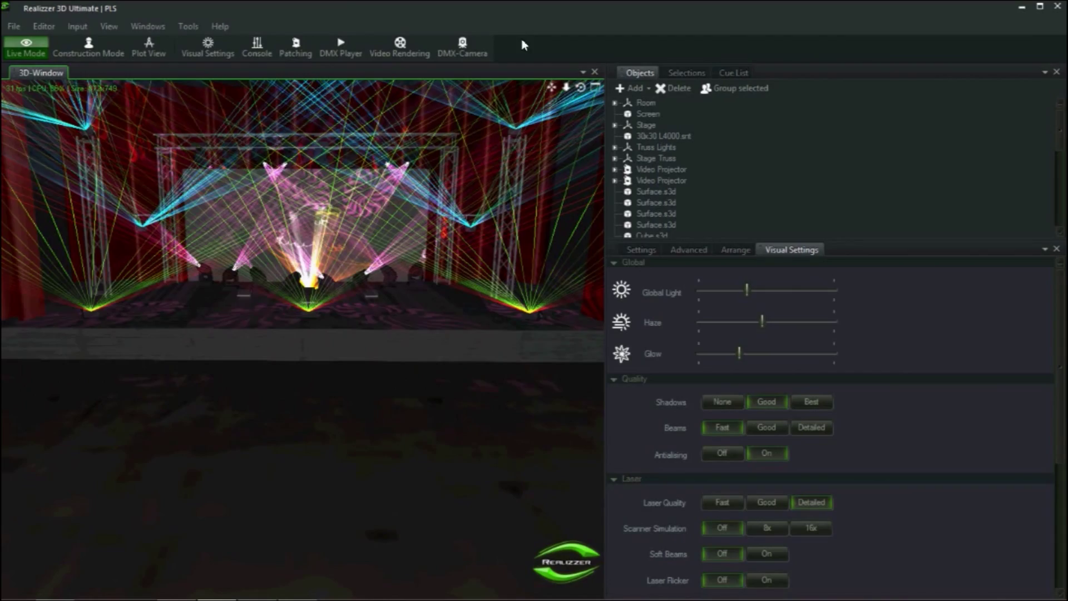
drag(581, 93, 582, 95)
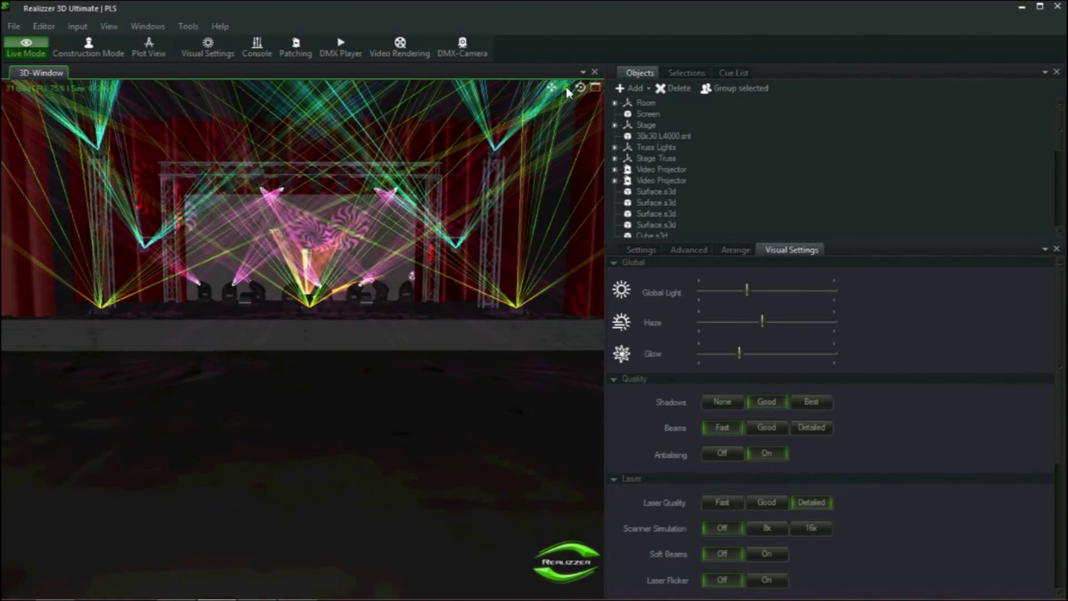
drag(565, 93, 557, 90)
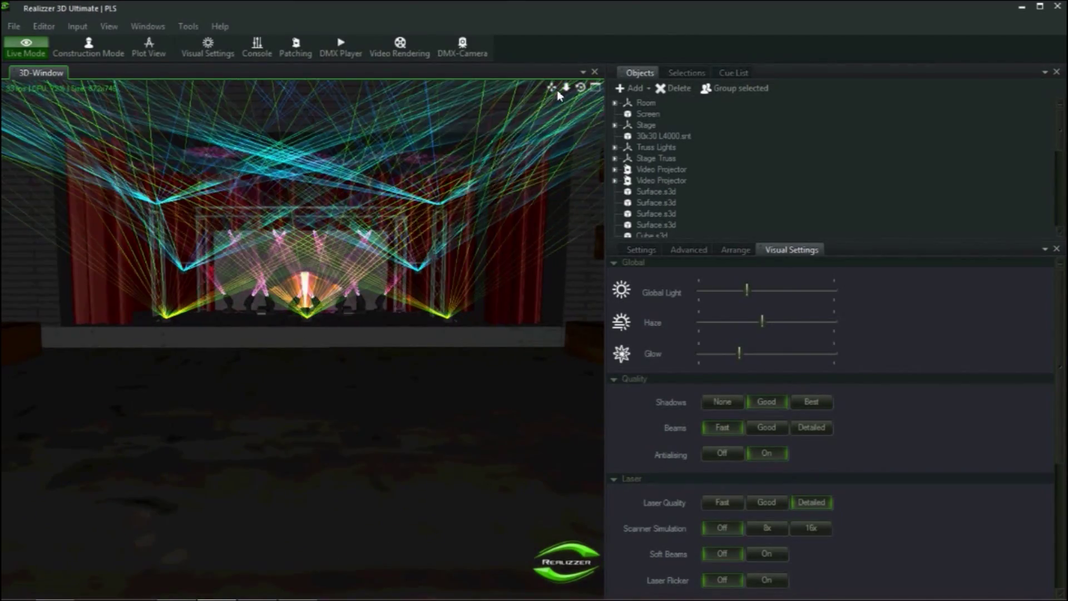
drag(568, 93, 567, 92)
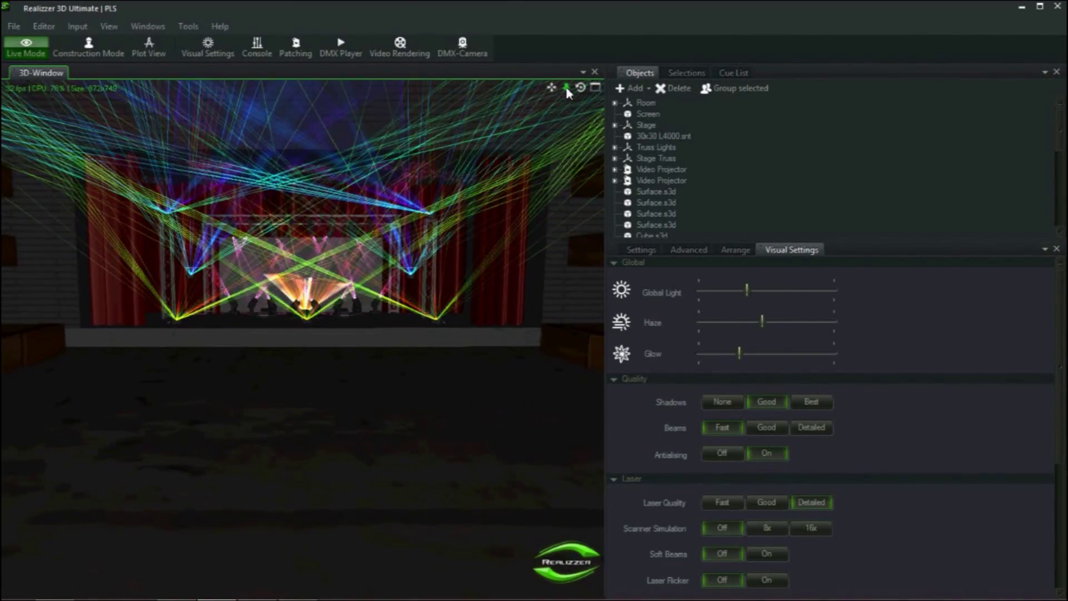